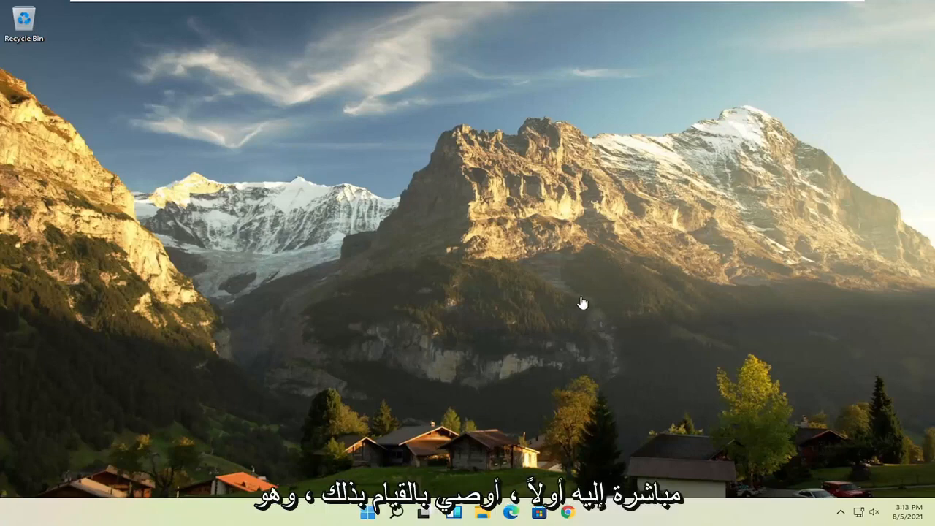
# Step: Disable Microsoft OneDrive in Task Manager's list of startup apps
pyautogui.rightClick(368, 513)
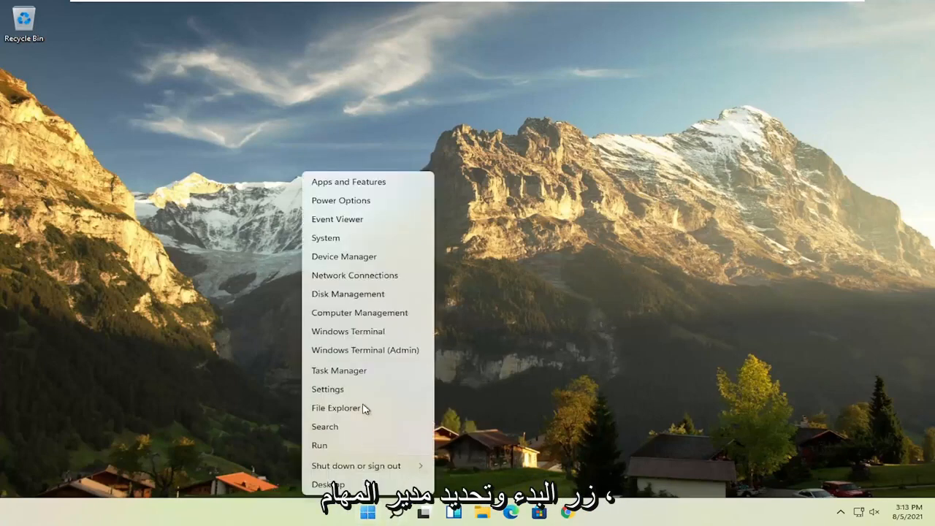
pyautogui.click(343, 371)
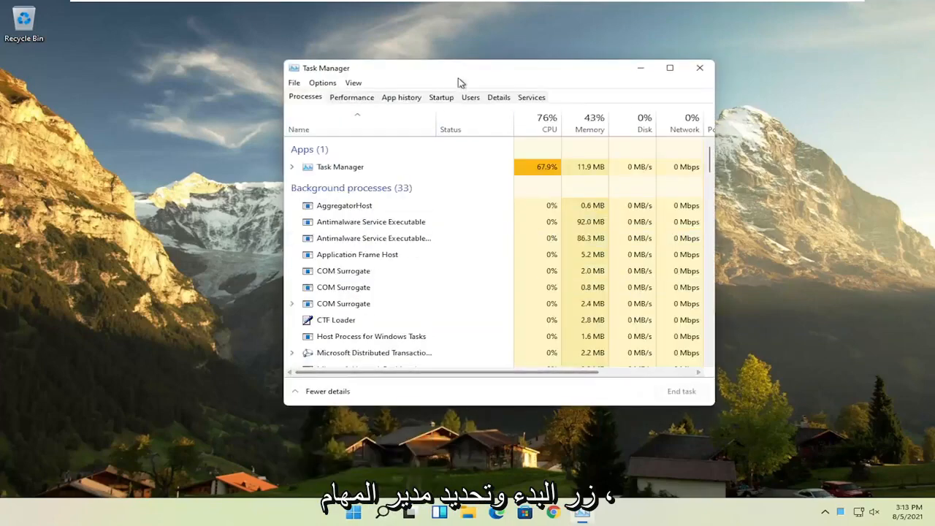
pyautogui.click(441, 98)
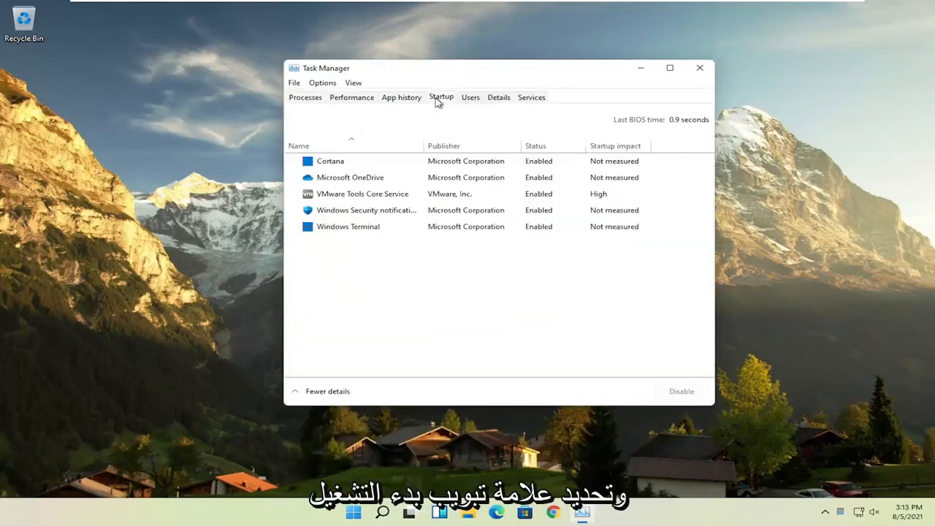
pyautogui.click(355, 183)
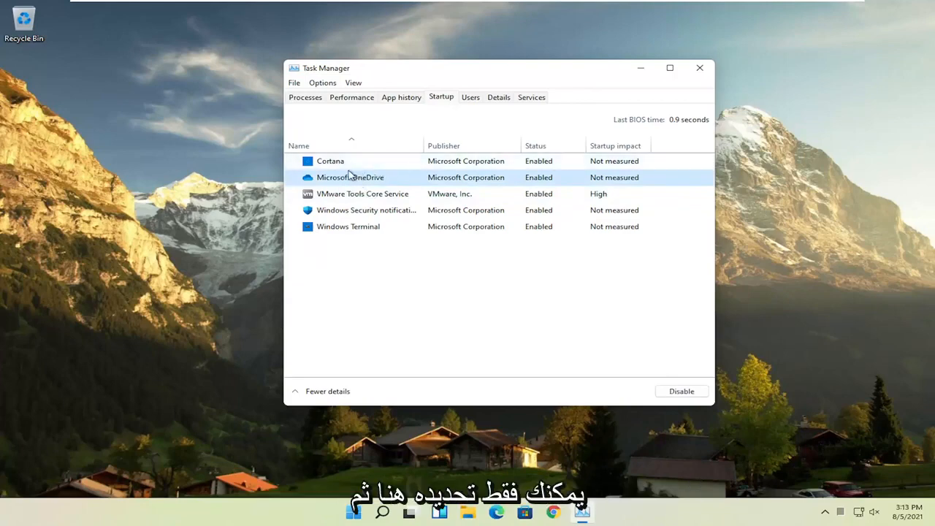
pyautogui.click(683, 393)
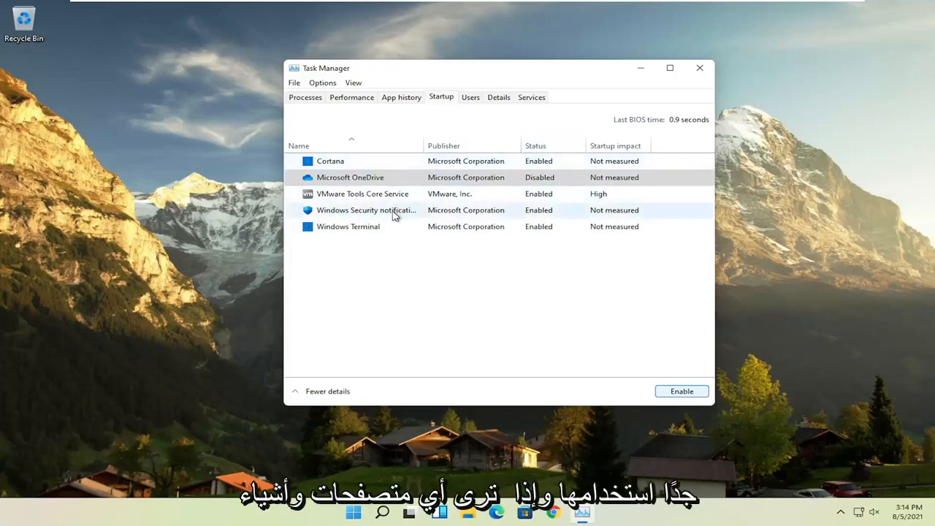
# Step: Try to re-enable the Microsoft OneDrive startup entry and close Task Manager
pyautogui.click(409, 179)
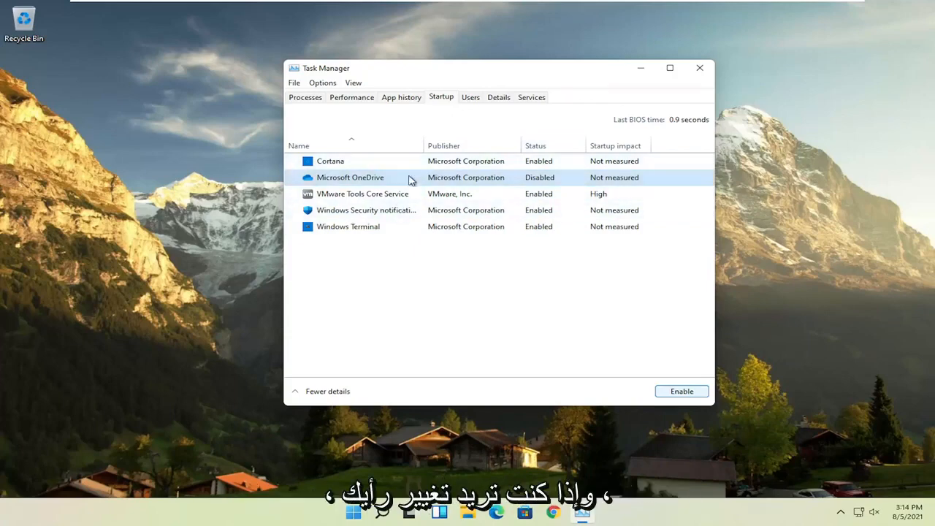
pyautogui.click(685, 392)
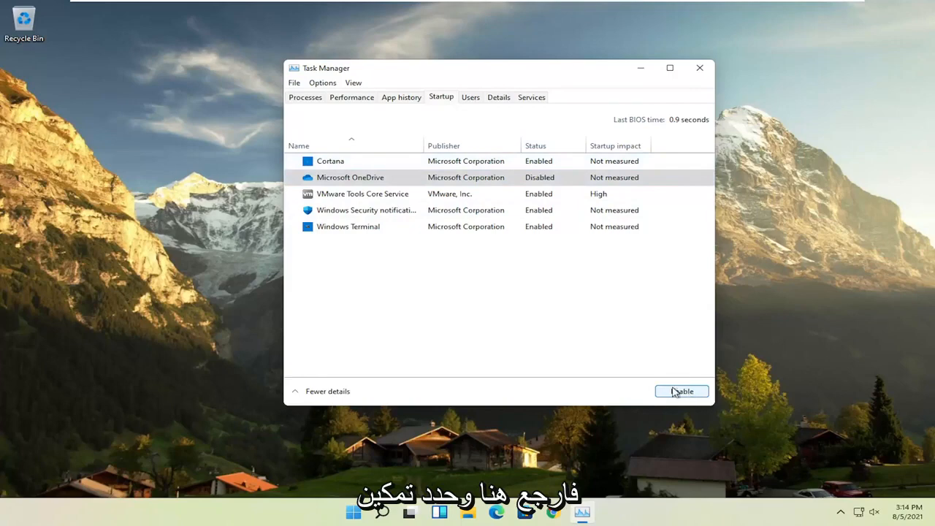
pyautogui.click(698, 68)
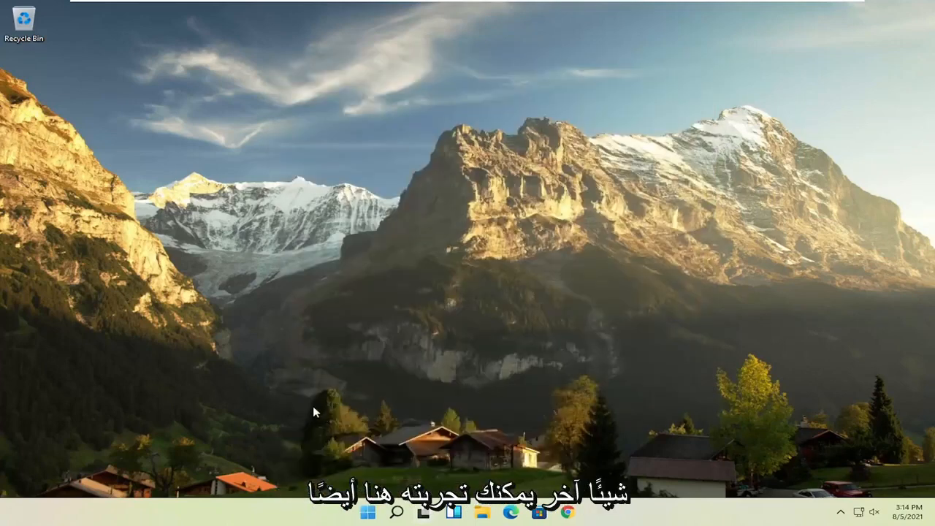
# Step: Look up the uninstall option for CCleaner in the Apps & features settings, dismiss it and close Settings
pyautogui.click(396, 512)
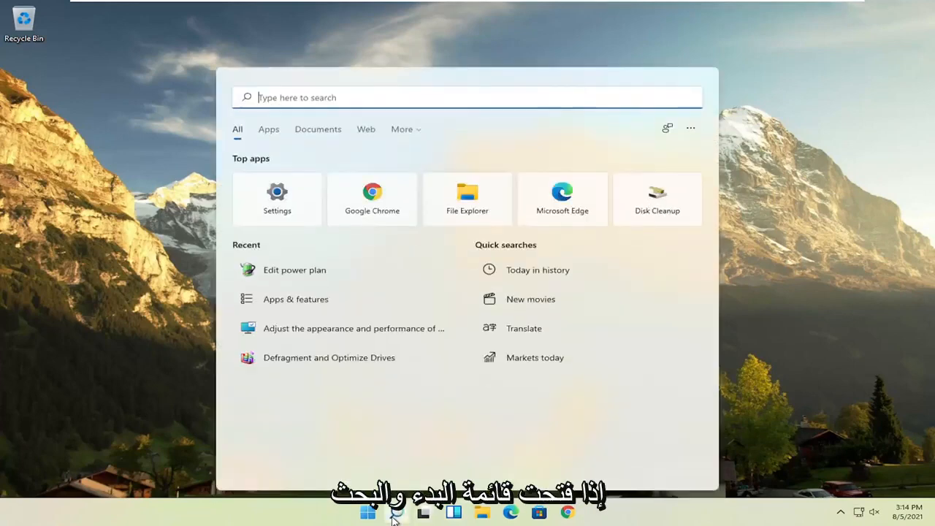
pyautogui.write('apps')
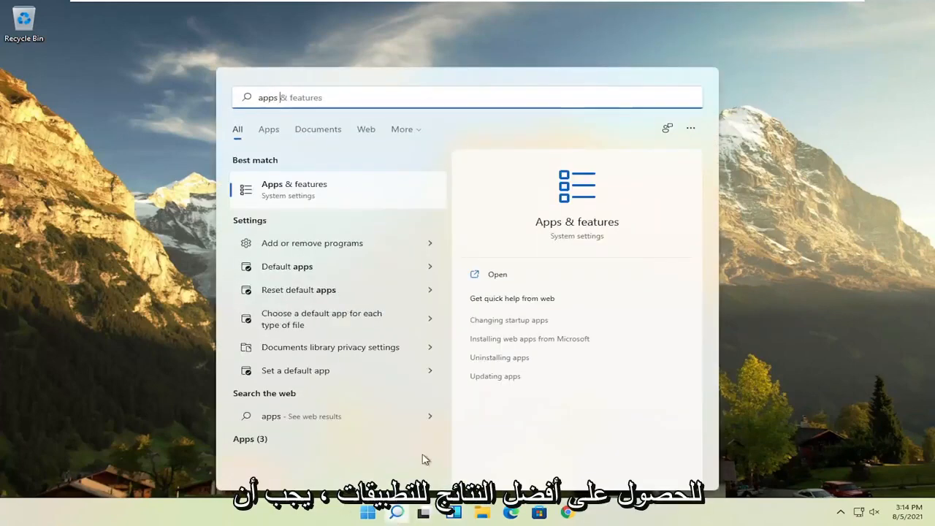
pyautogui.click(287, 188)
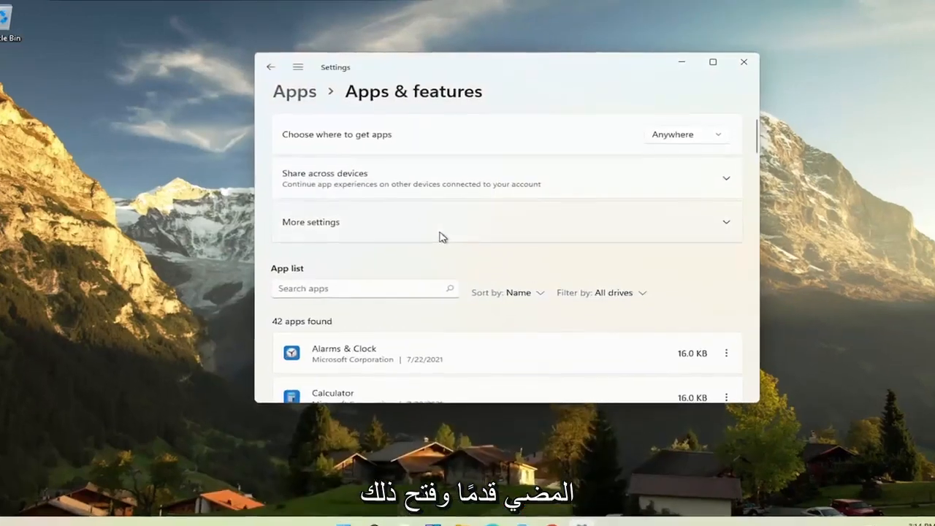
pyautogui.scroll(-5, 441, 235)
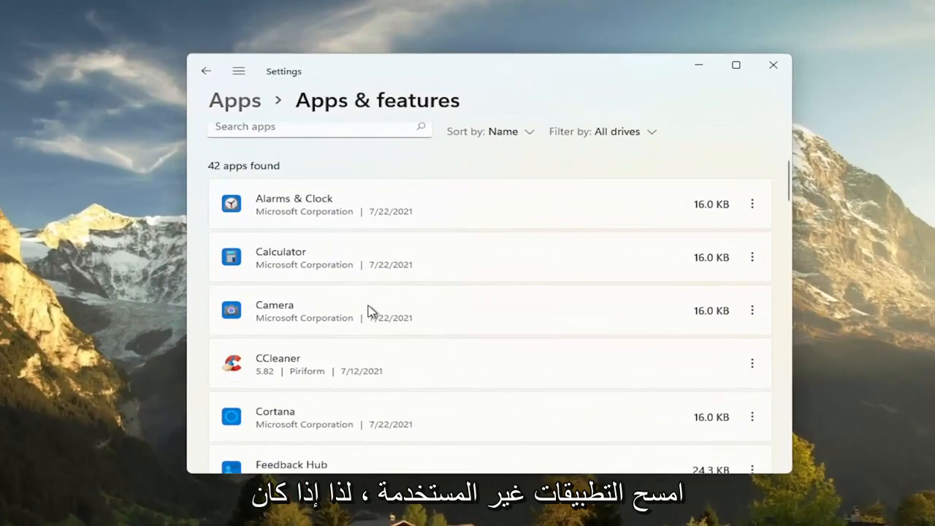
pyautogui.scroll(-1, 369, 310)
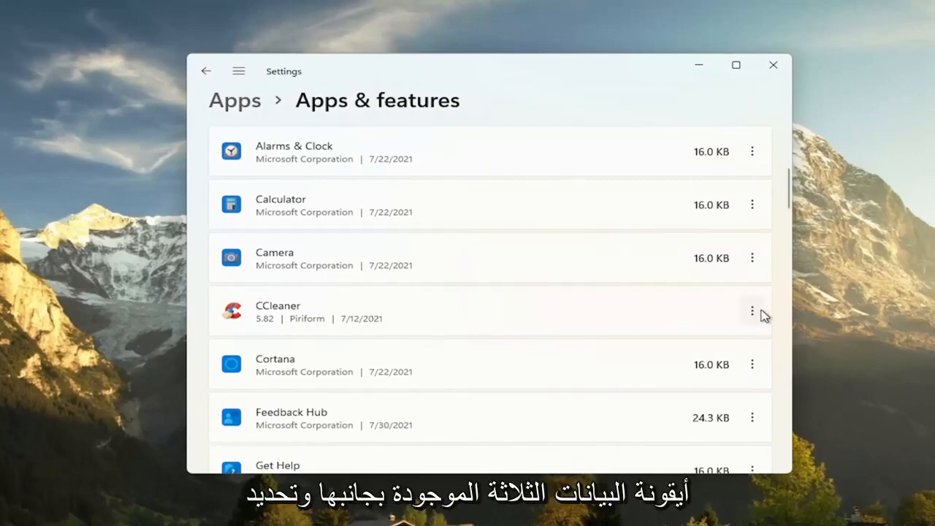
pyautogui.click(760, 310)
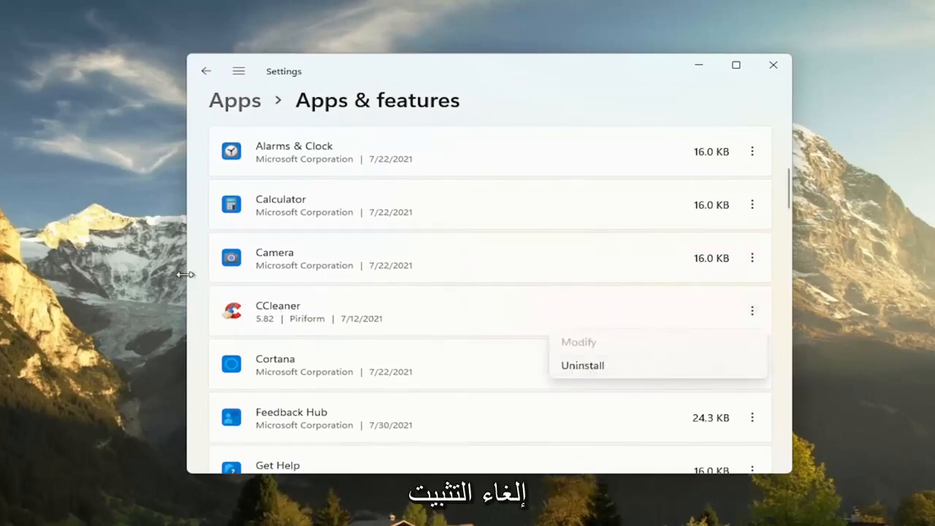
pyautogui.click(599, 76)
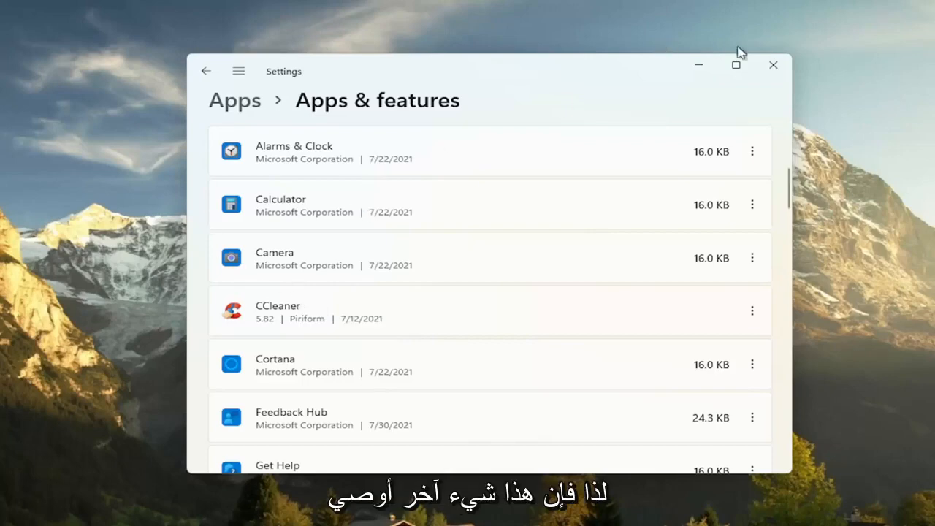
pyautogui.click(780, 66)
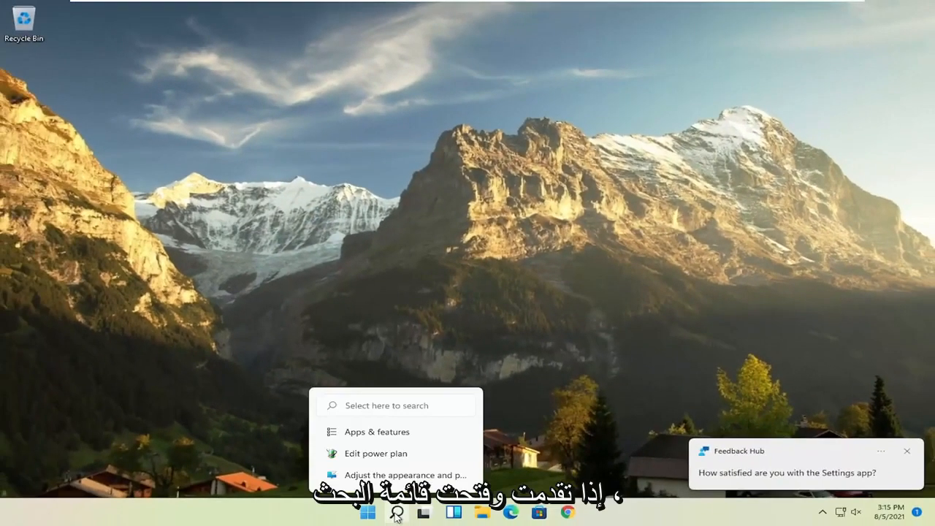
# Step: Set the Windows visual effects in Performance Options to "Adjust for best performance" and apply the change
pyautogui.click(397, 515)
pyautogui.write('ad')
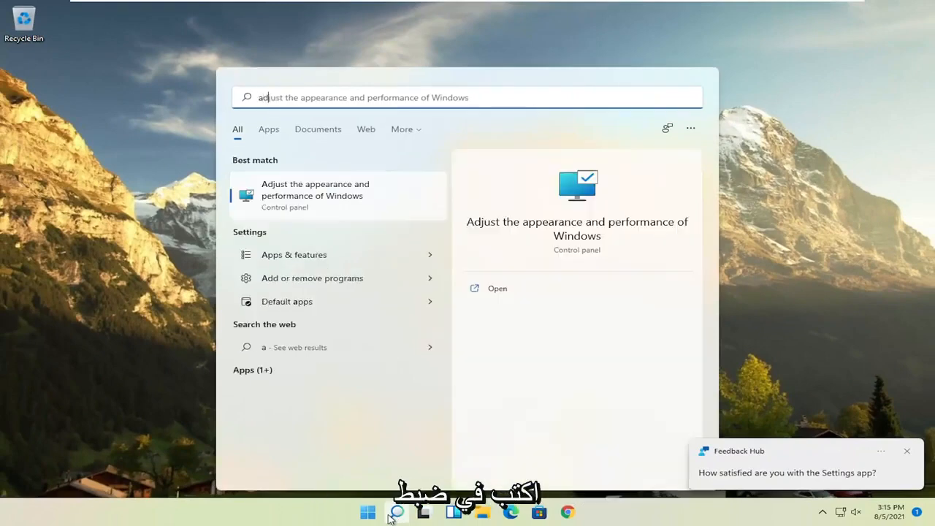
pyautogui.write('just')
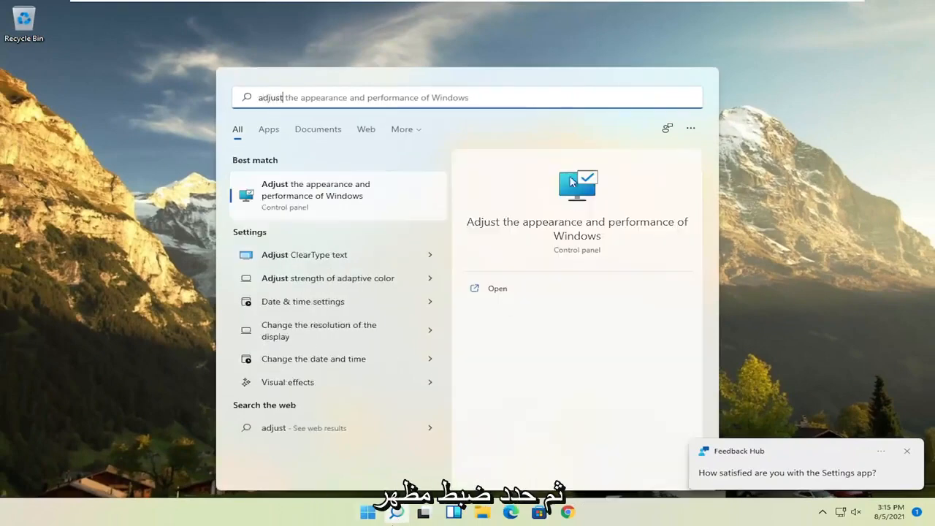
pyautogui.click(347, 193)
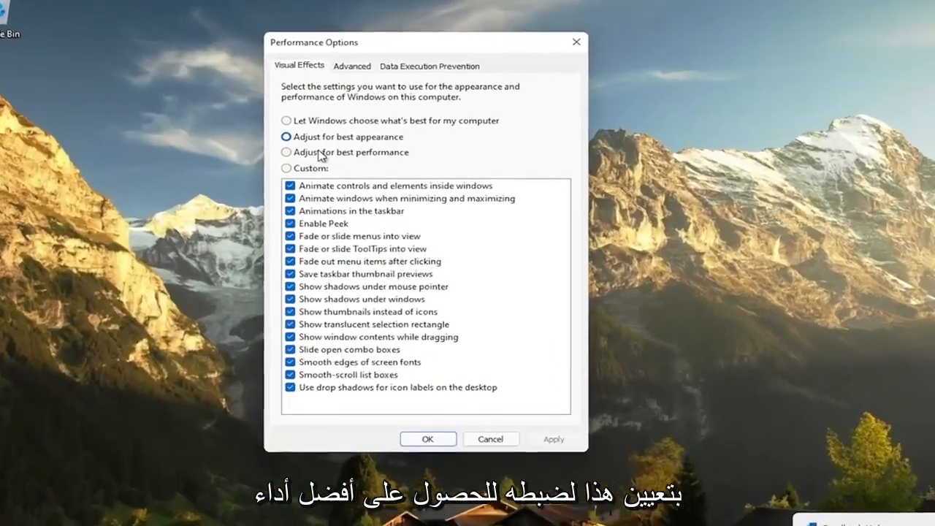
pyautogui.click(103, 146)
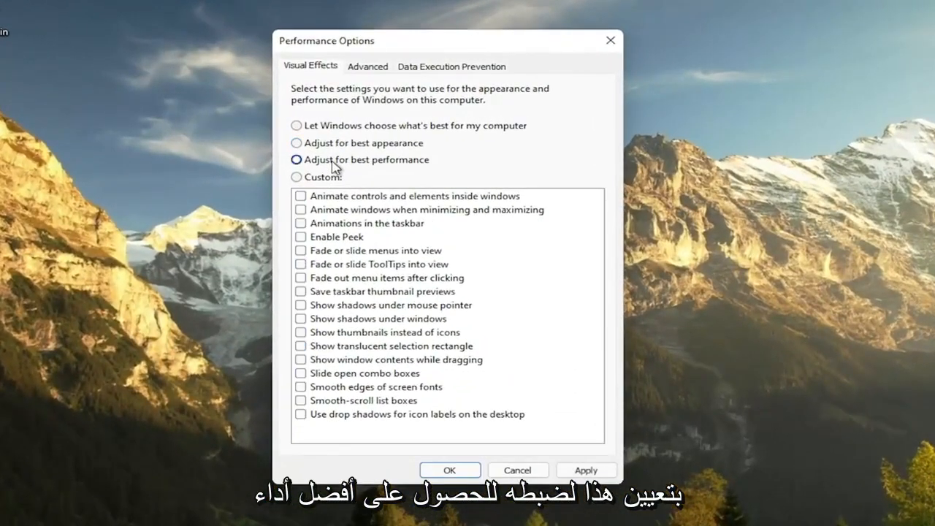
pyautogui.click(586, 470)
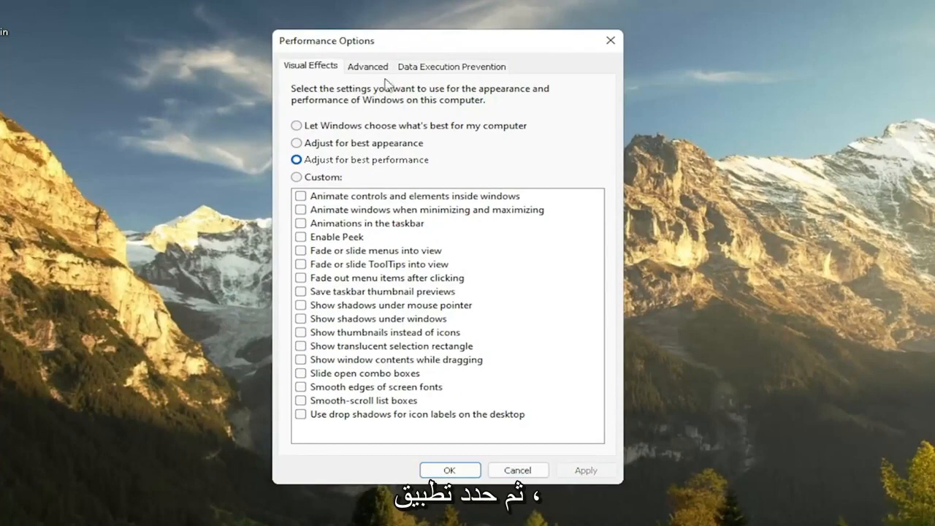
pyautogui.moveTo(382, 46); pyautogui.dragTo(432, 45)
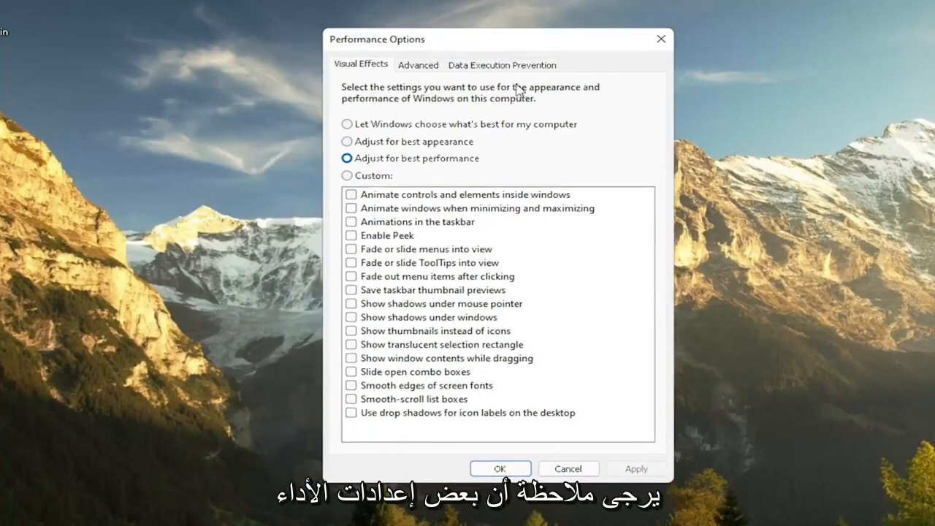
pyautogui.click(194, 132)
pyautogui.moveTo(487, 42); pyautogui.dragTo(510, 48)
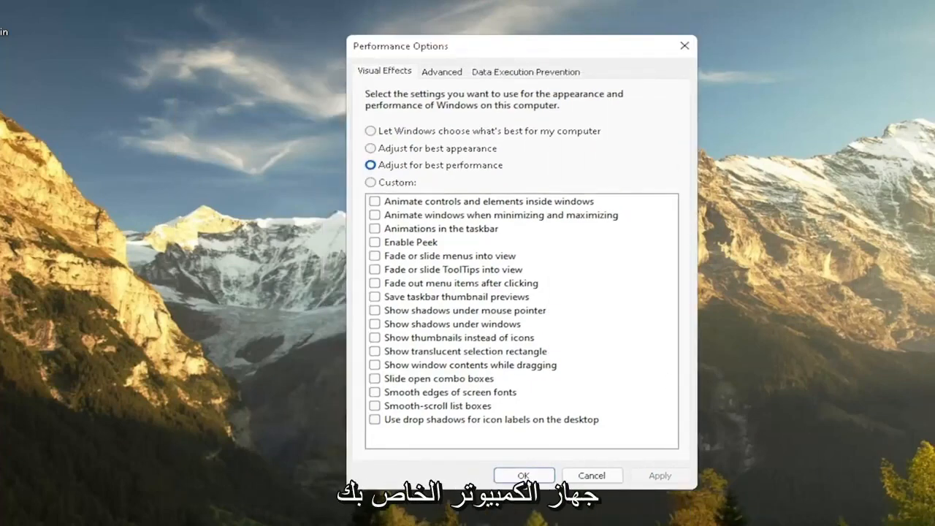
pyautogui.press('super')
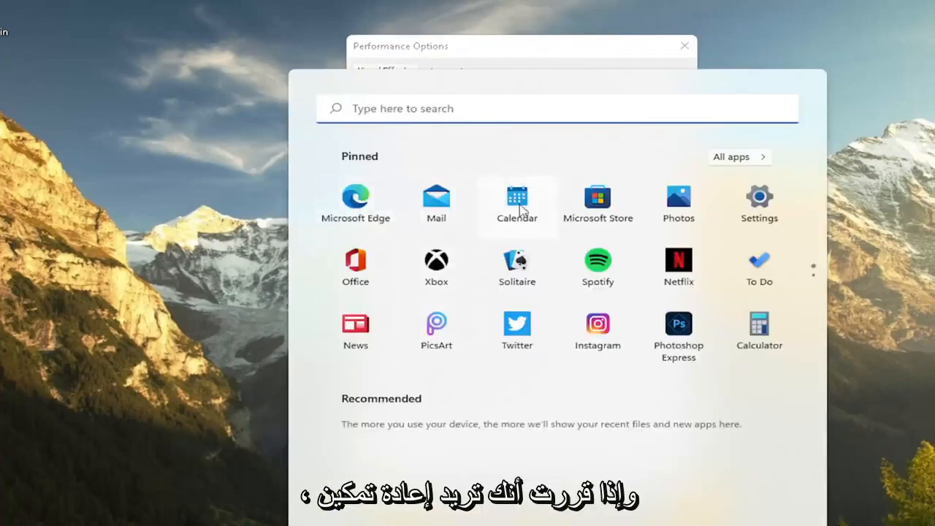
pyautogui.click(515, 208)
pyautogui.click(873, 4)
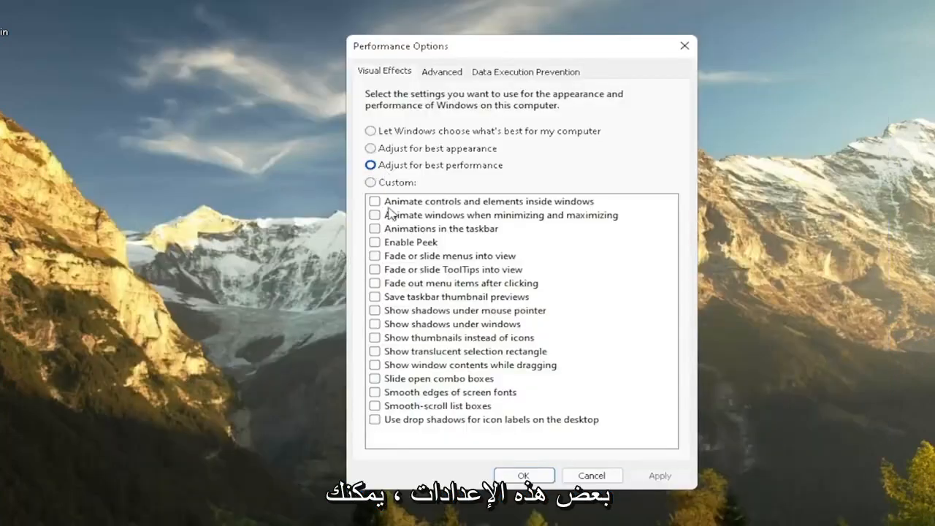
pyautogui.click(375, 337)
pyautogui.click(374, 284)
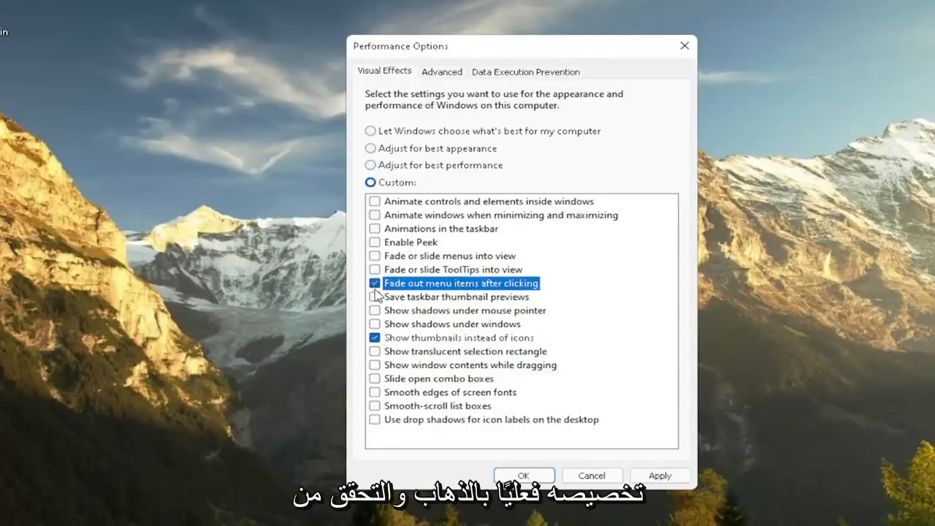
pyautogui.click(374, 337)
pyautogui.click(375, 283)
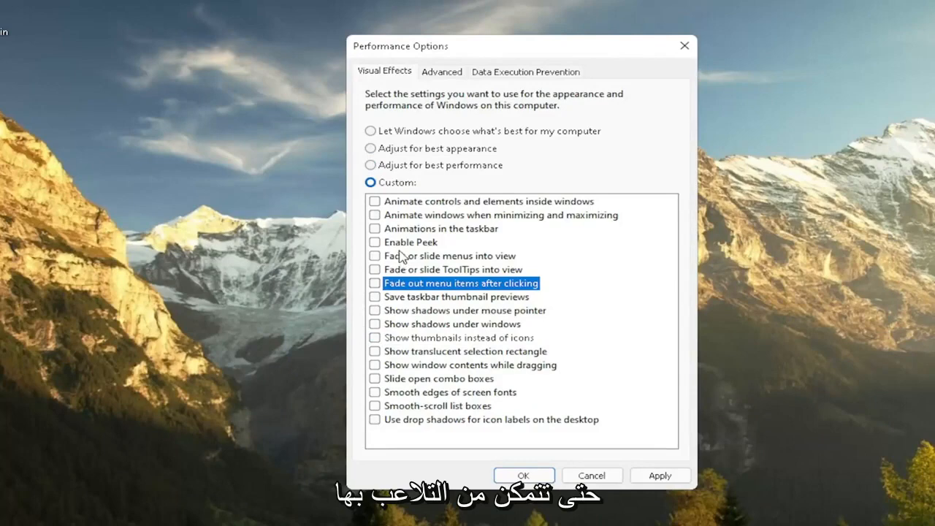
# Step: Enable only the "Show window contents while dragging" visual effect, apply it and close Performance Options
pyautogui.moveTo(575, 43)
pyautogui.mouseDown()
pyautogui.moveTo(476, 65)
pyautogui.moveTo(590, 34)
pyautogui.moveTo(606, 73)
pyautogui.moveTo(534, 56)
pyautogui.moveTo(578, 45)
pyautogui.mouseUp()
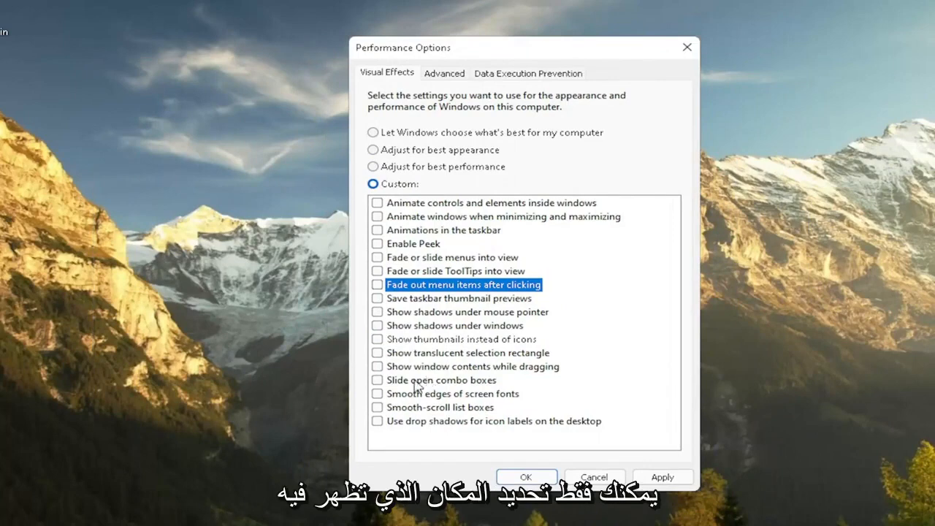
pyautogui.click(379, 368)
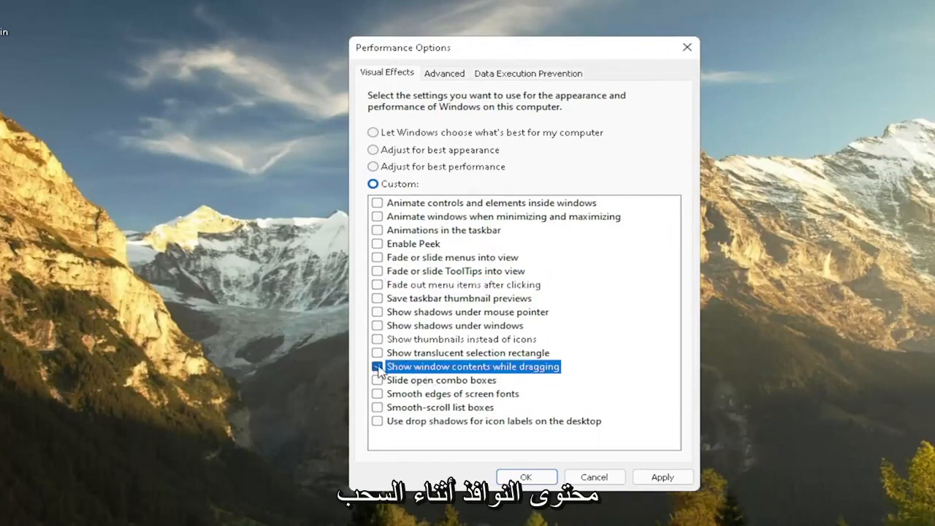
pyautogui.click(662, 477)
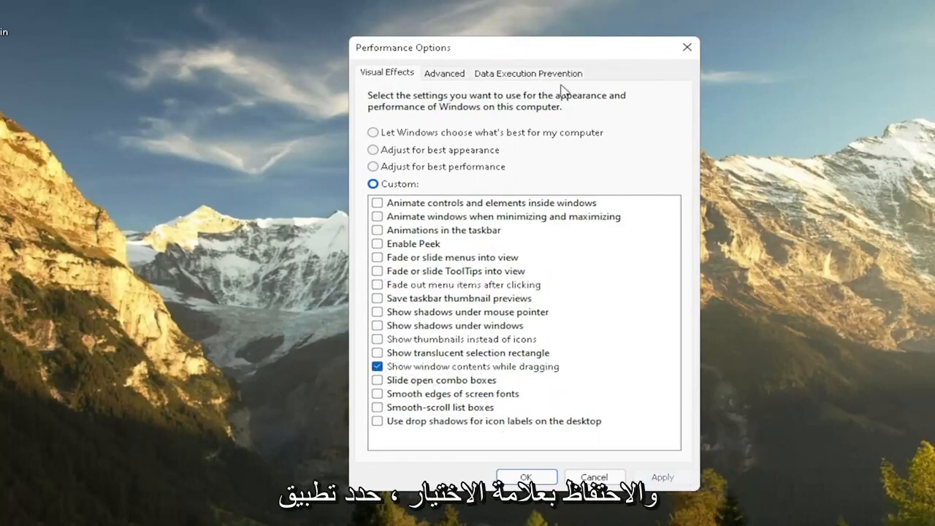
pyautogui.moveTo(520, 56)
pyautogui.mouseDown()
pyautogui.moveTo(409, 80)
pyautogui.moveTo(556, 50)
pyautogui.moveTo(523, 52)
pyautogui.mouseUp()
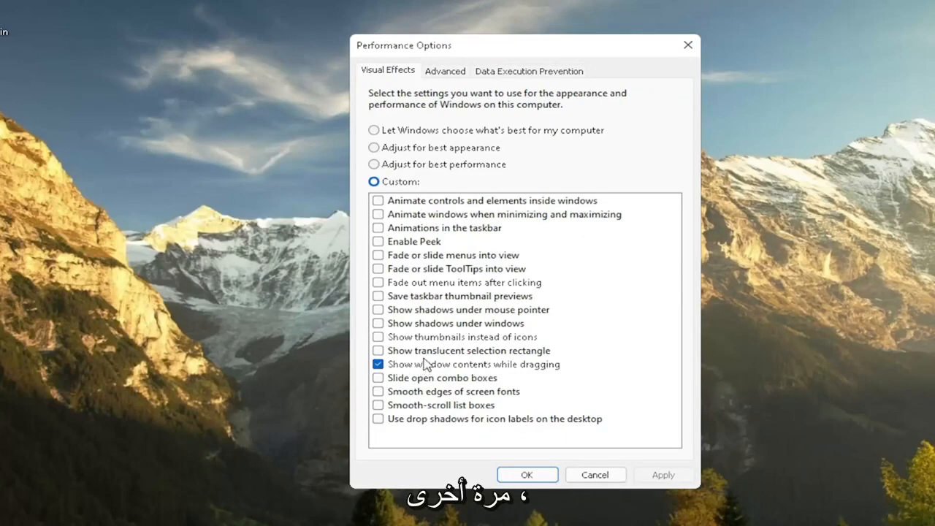
pyautogui.click(688, 44)
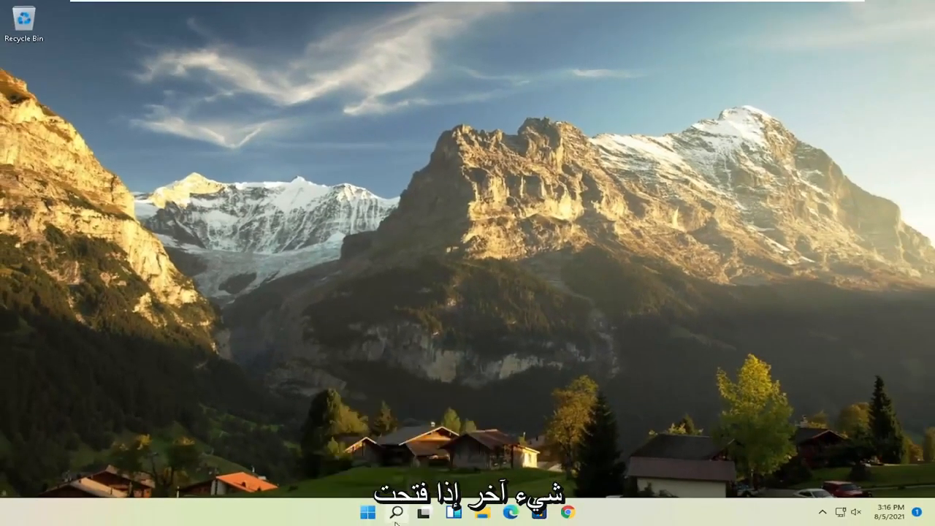
# Step: Search for "control" and open the Control Panel
pyautogui.click(395, 517)
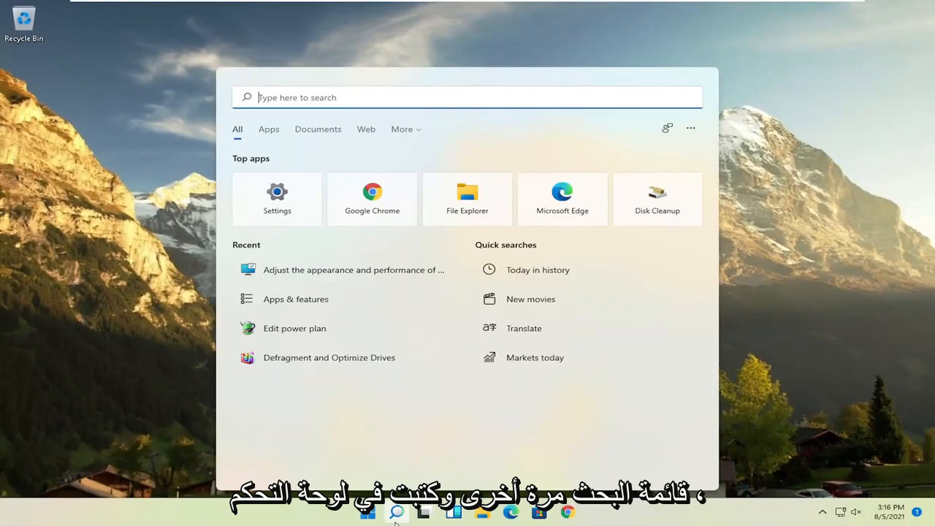
pyautogui.write('control')
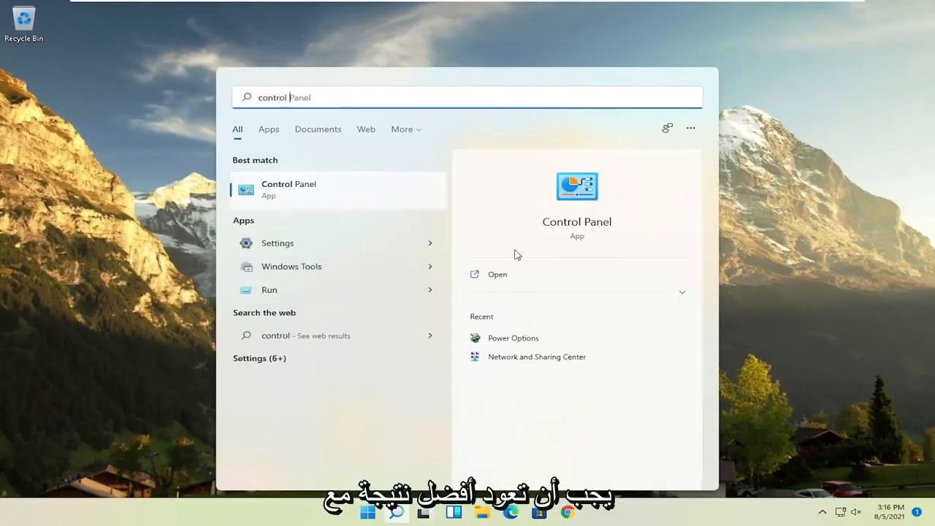
pyautogui.click(298, 194)
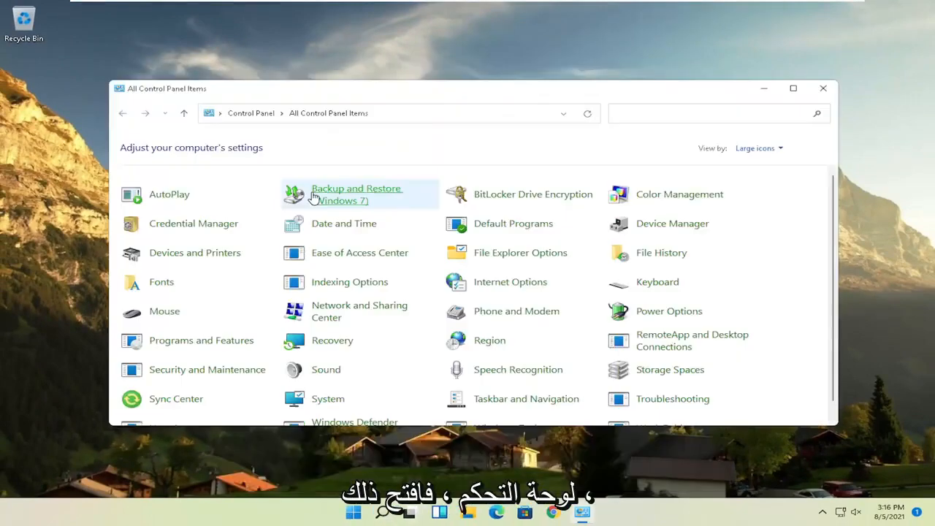
# Step: Show the Control Panel items as large icons and open Power Options
pyautogui.click(754, 148)
pyautogui.click(765, 181)
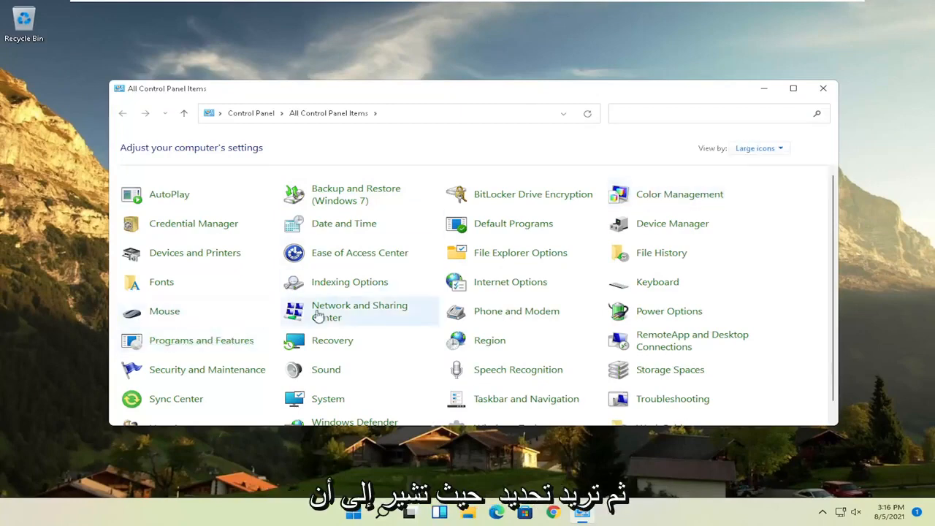
pyautogui.click(675, 316)
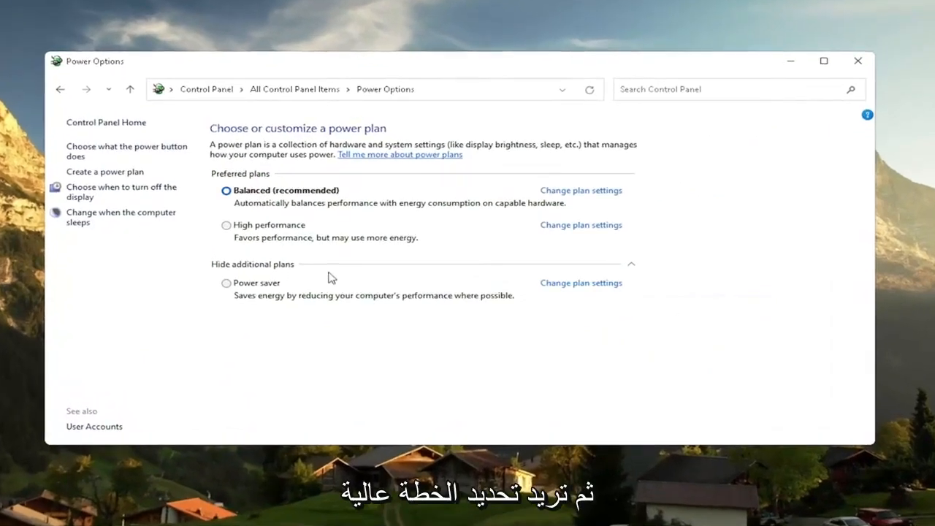
# Step: Switch the active power plan to High performance and close Power Options
pyautogui.click(262, 267)
pyautogui.click(257, 267)
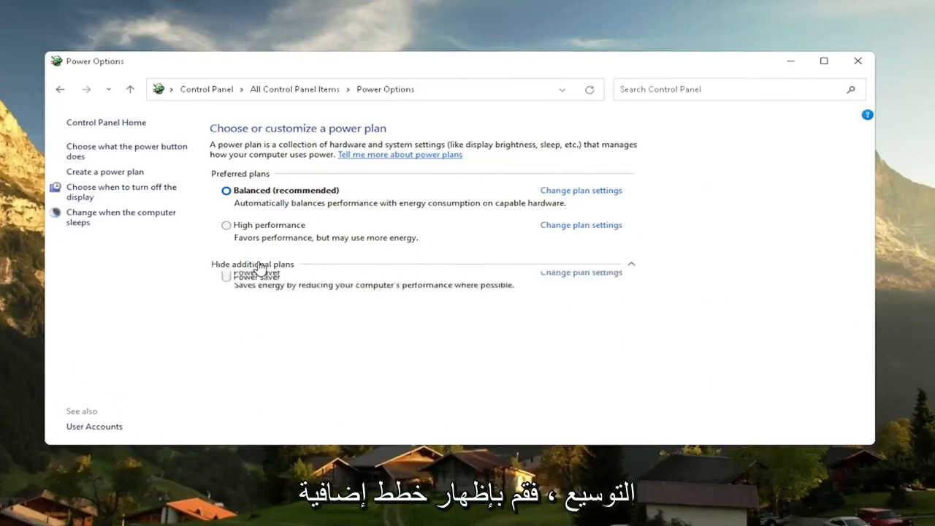
pyautogui.click(227, 225)
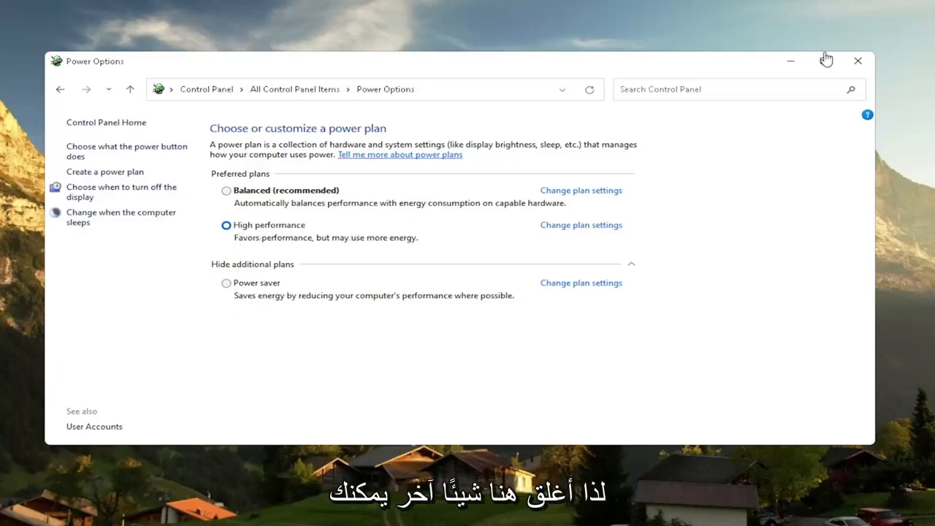
pyautogui.click(857, 61)
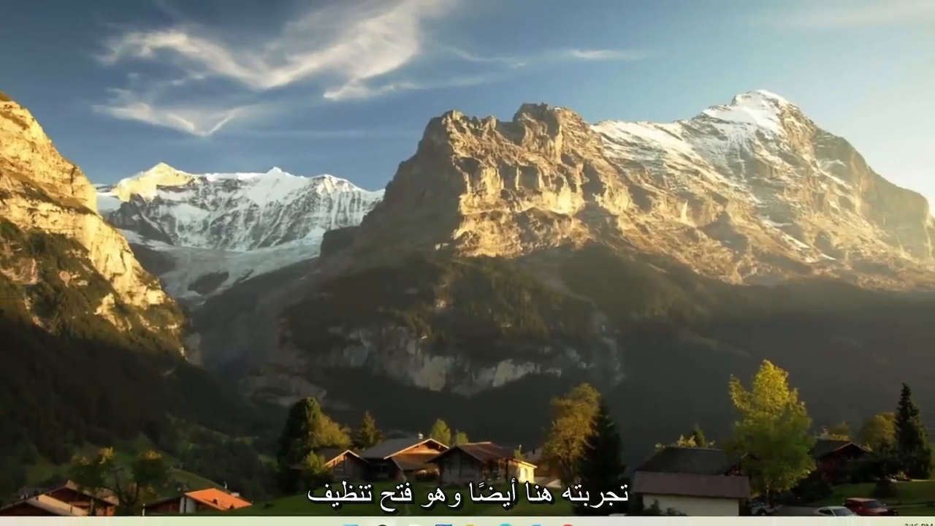
# Step: Search for "disk clean", open Disk Cleanup for the C: drive and move its window nearer the middle of the desktop
pyautogui.click(382, 524)
pyautogui.write('disk')
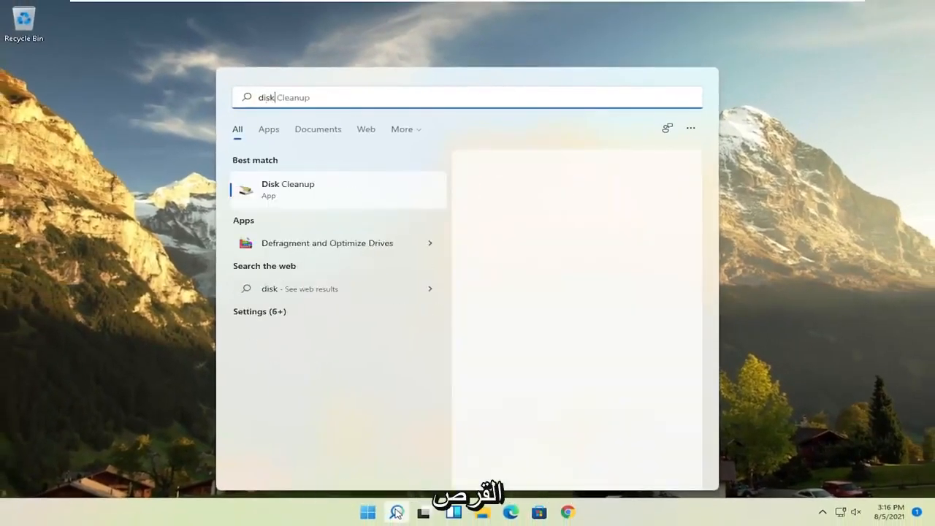
pyautogui.write(' clean')
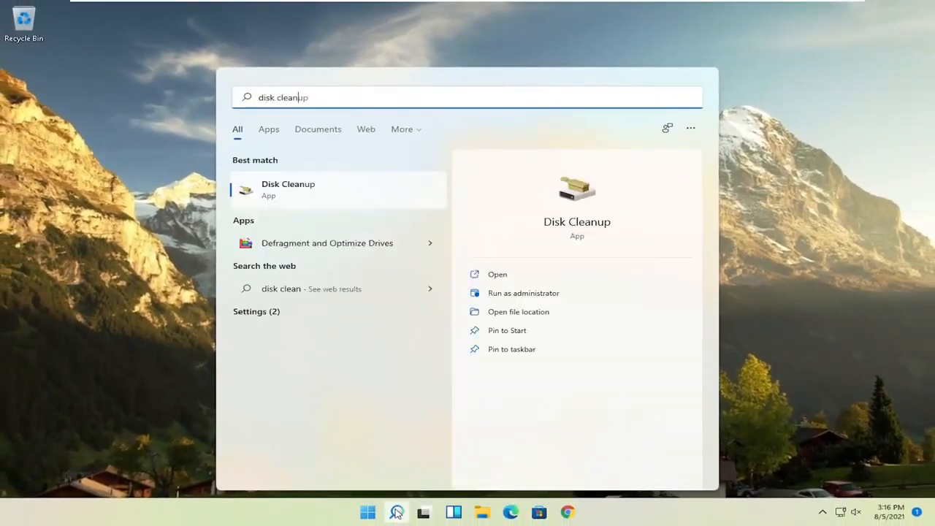
pyautogui.click(285, 184)
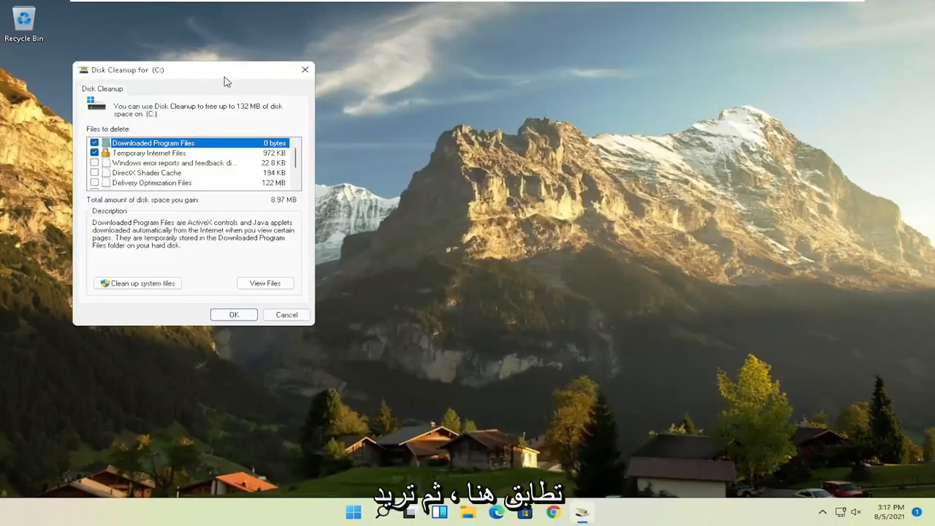
pyautogui.moveTo(225, 80); pyautogui.dragTo(426, 101)
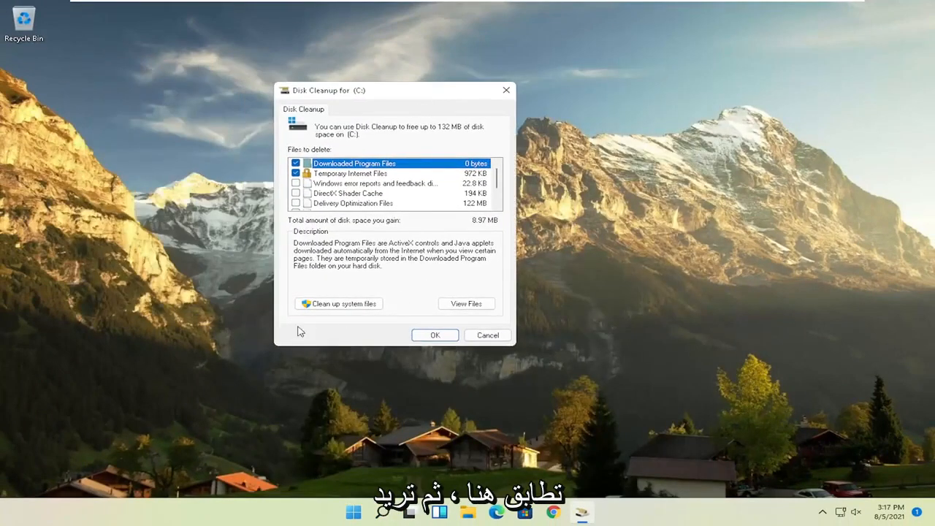
# Step: Extend Disk Cleanup to system files on C: and permanently delete the file categories checked by default
pyautogui.click(338, 304)
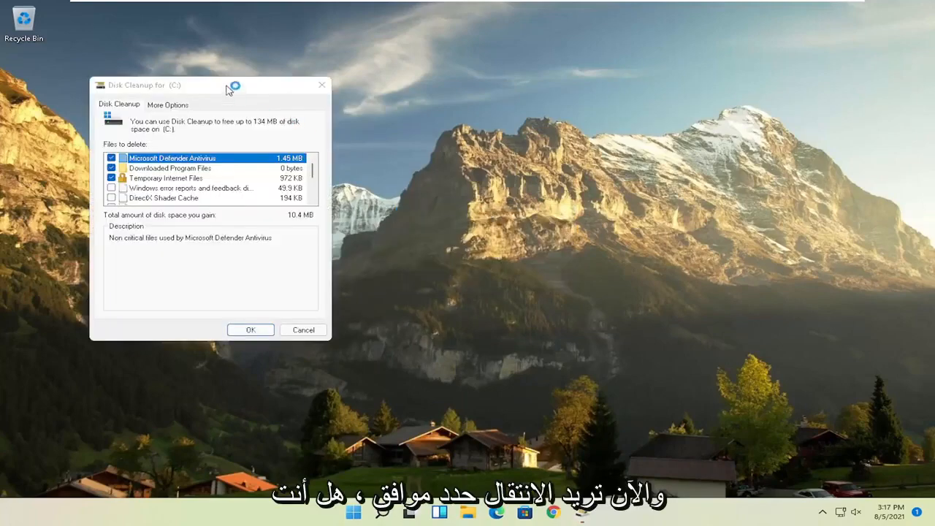
pyautogui.moveTo(228, 88); pyautogui.dragTo(427, 98)
pyautogui.click(454, 339)
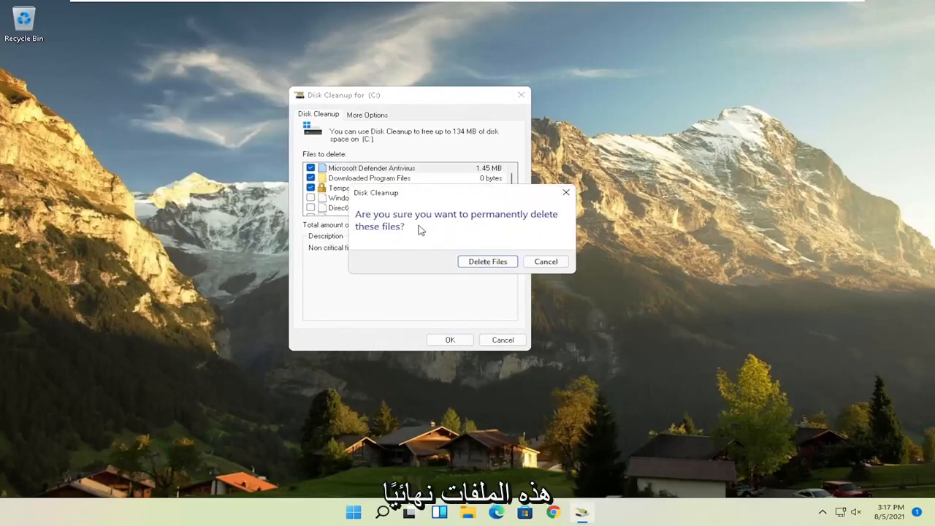
pyautogui.click(488, 261)
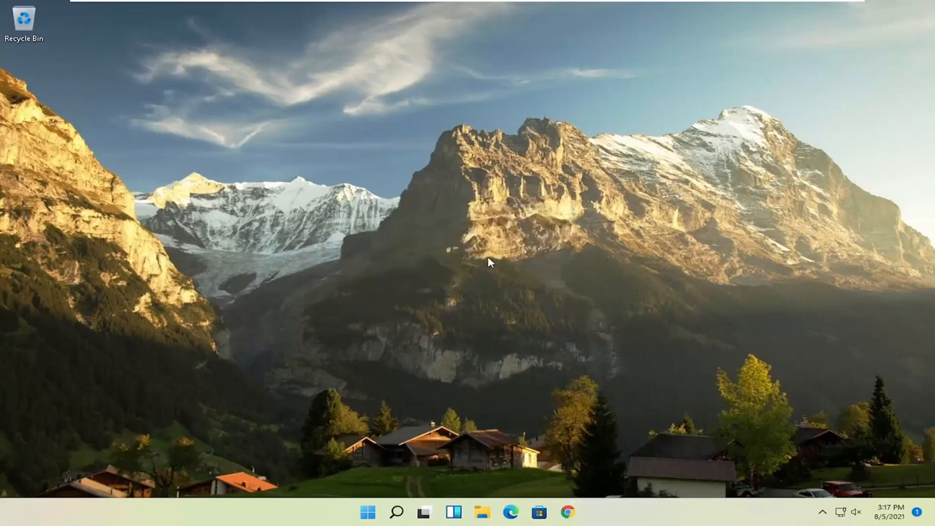
# Step: Search for "defrag" and open Defragment and Optimize Drives
pyautogui.click(398, 512)
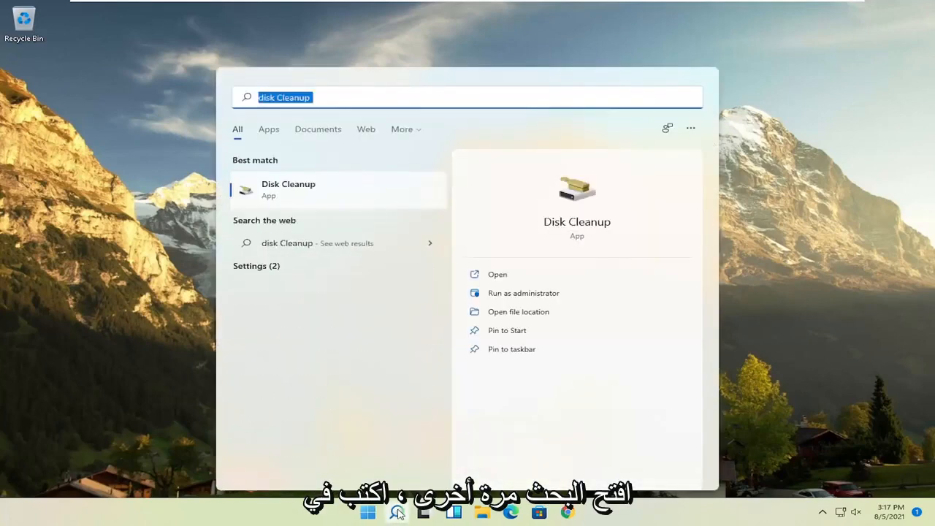
pyautogui.write('defrag')
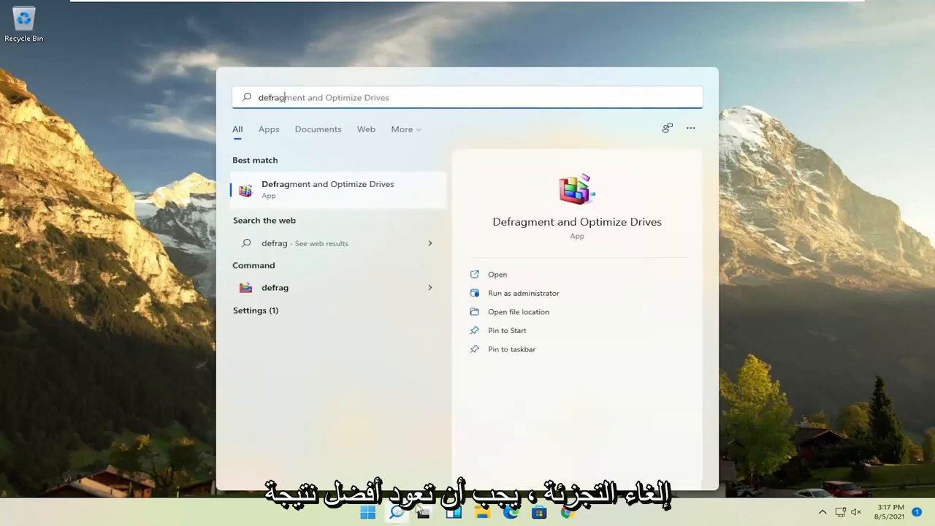
pyautogui.click(338, 196)
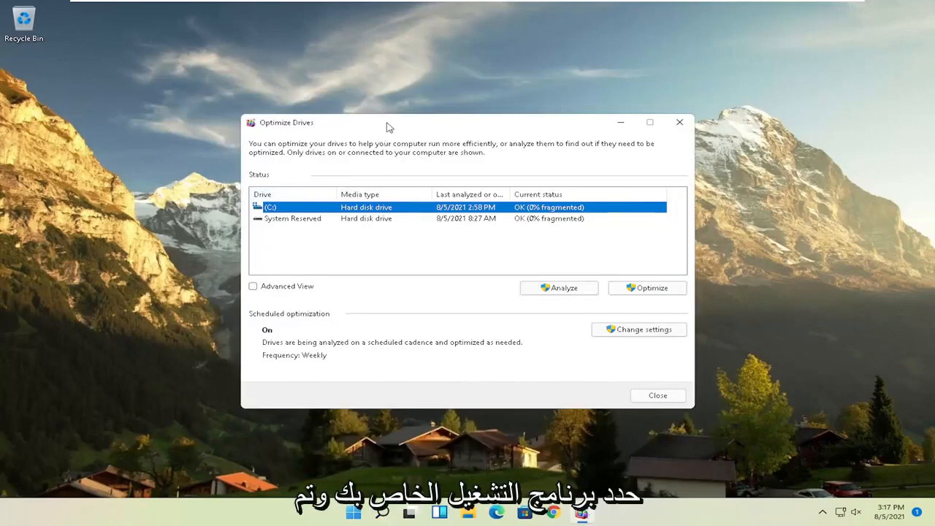
pyautogui.moveTo(387, 127); pyautogui.dragTo(373, 102)
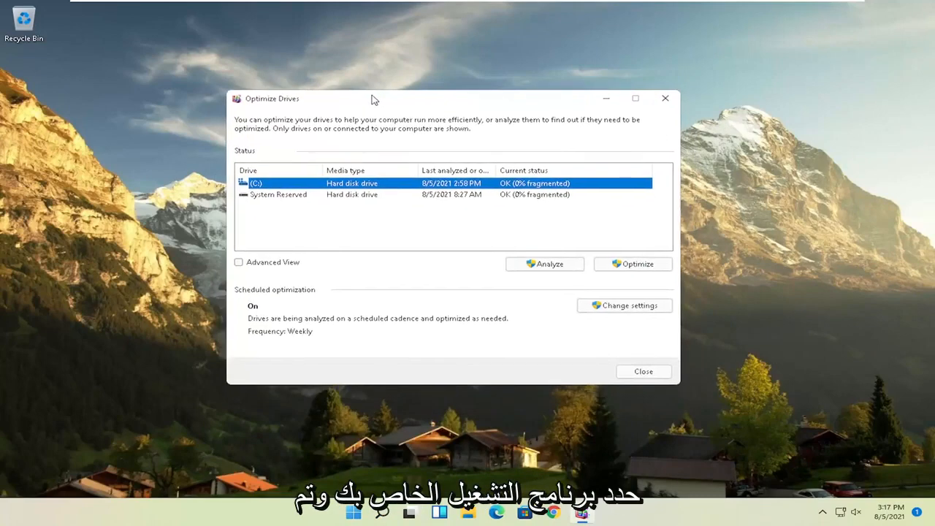
# Step: Optimize the C: drive and close Optimize Drives
pyautogui.click(265, 195)
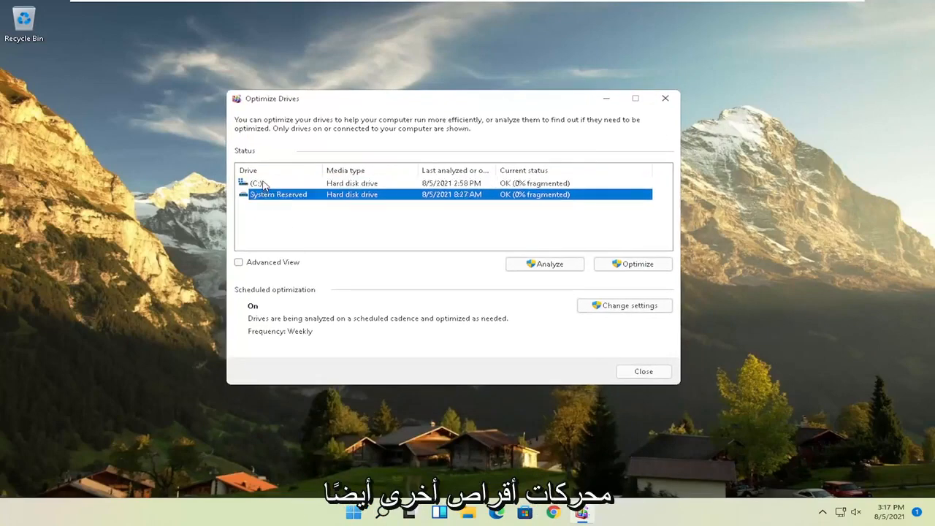
pyautogui.click(265, 184)
pyautogui.click(633, 266)
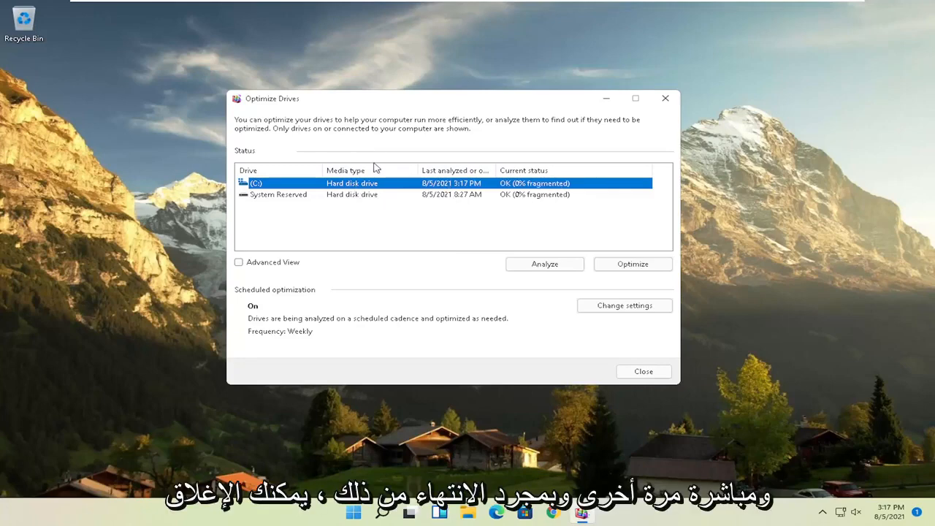
pyautogui.click(665, 98)
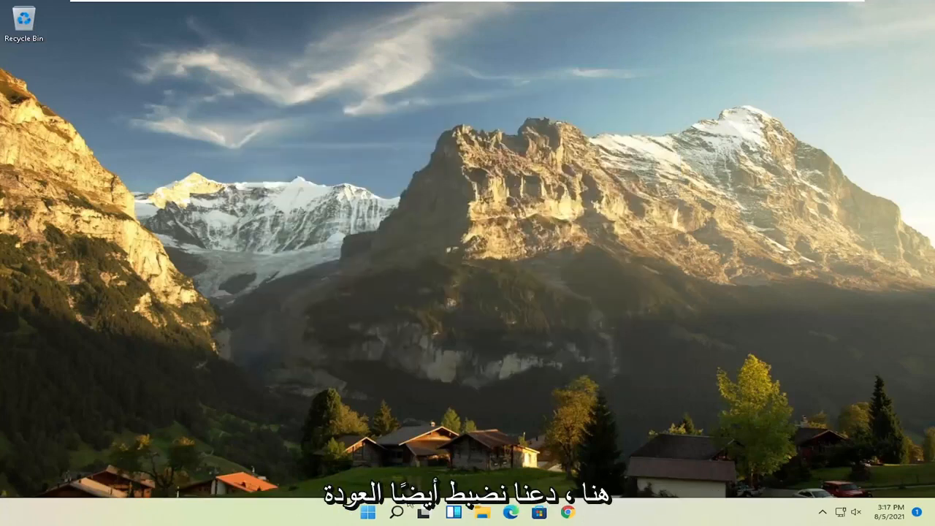
# Step: Search for "cmd" and run Command Prompt as administrator, allowing it to make changes to the device
pyautogui.click(397, 512)
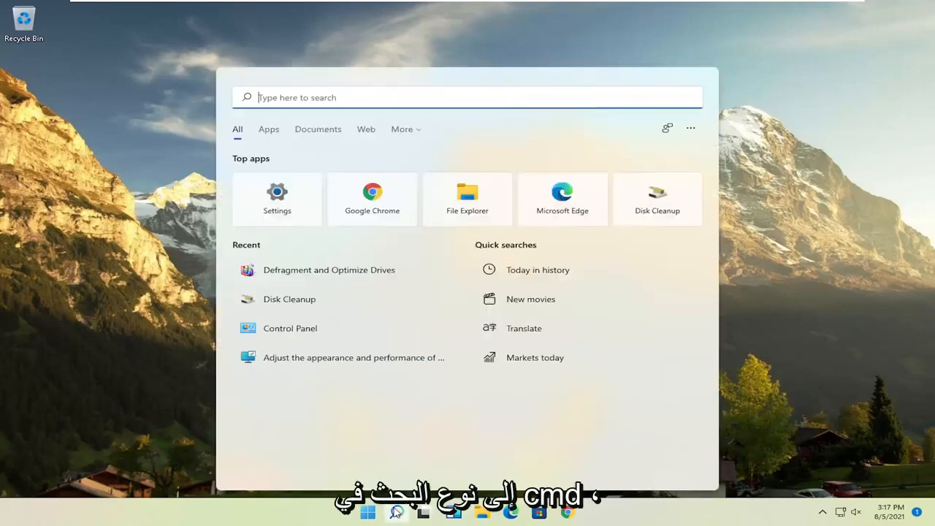
pyautogui.write('cmd')
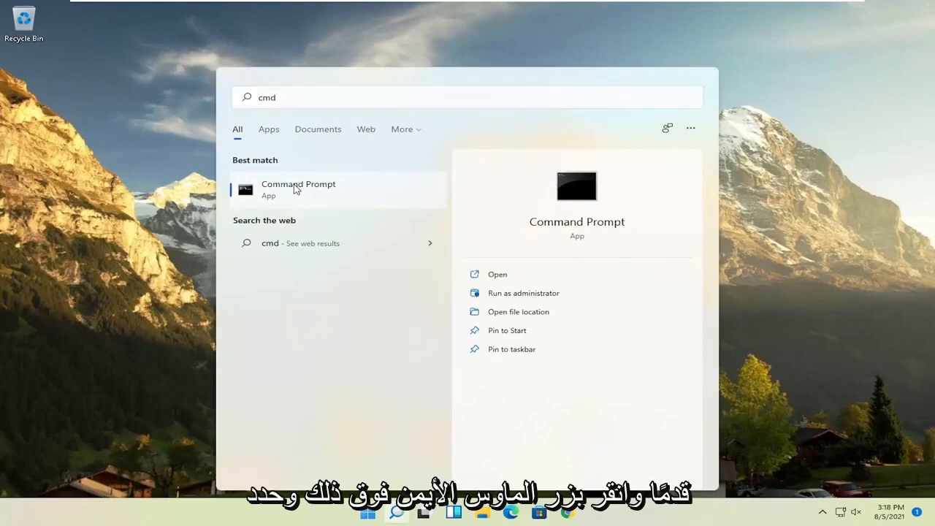
pyautogui.rightClick(295, 189)
pyautogui.click(343, 201)
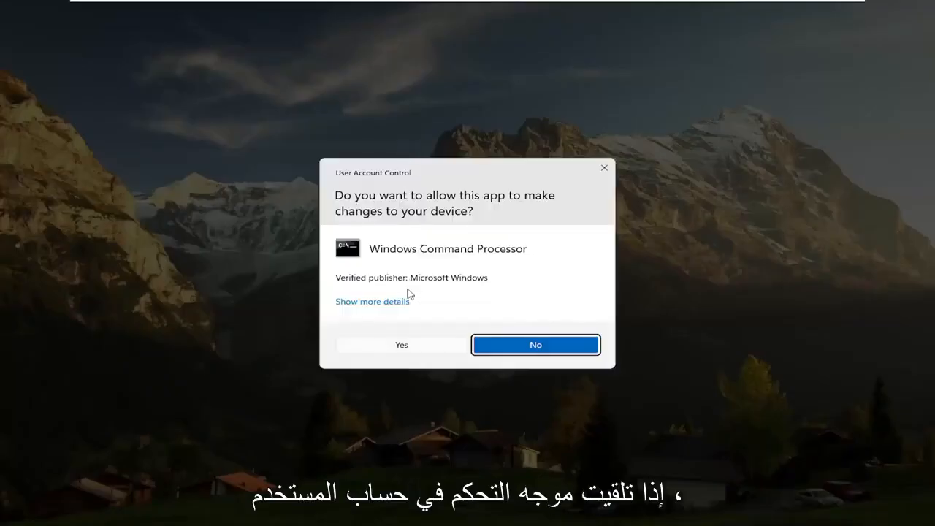
pyautogui.click(403, 344)
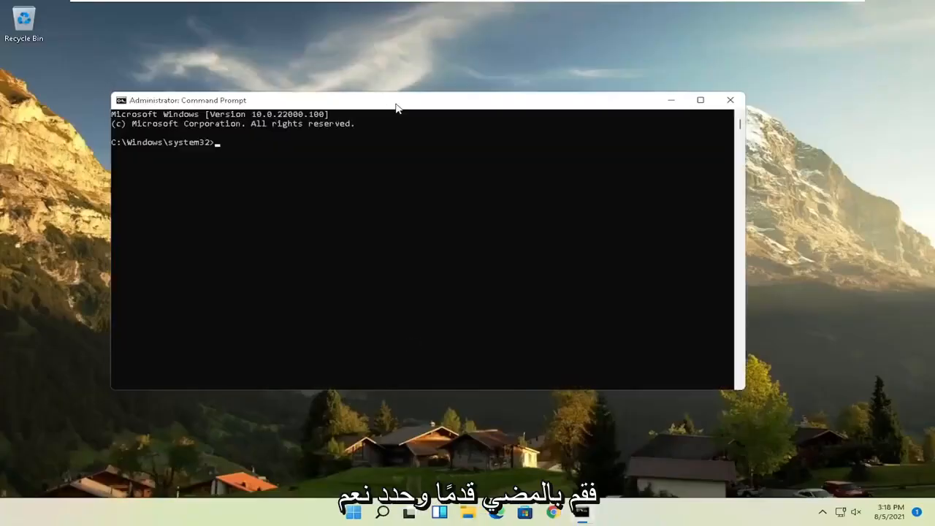
# Step: Run the system file check with the command "sfc /scannow"
pyautogui.write('sfc')
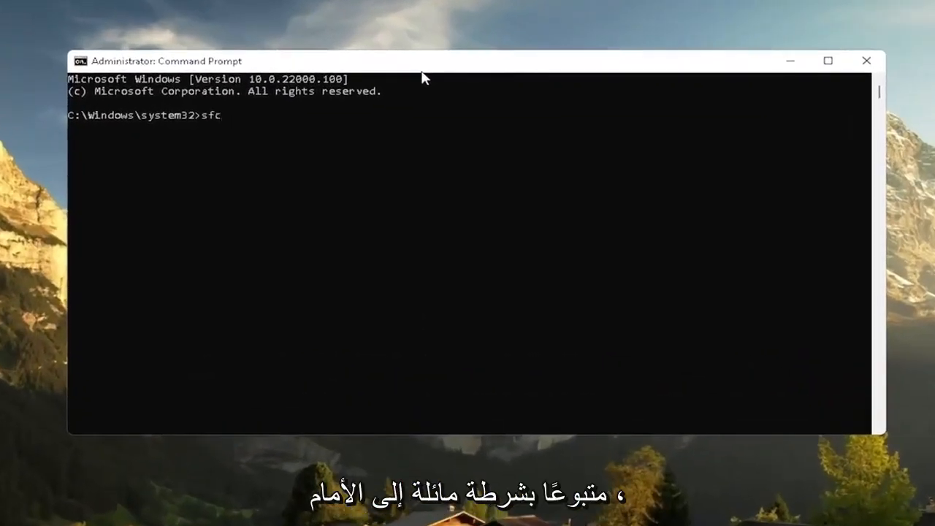
pyautogui.write(' /scannow')
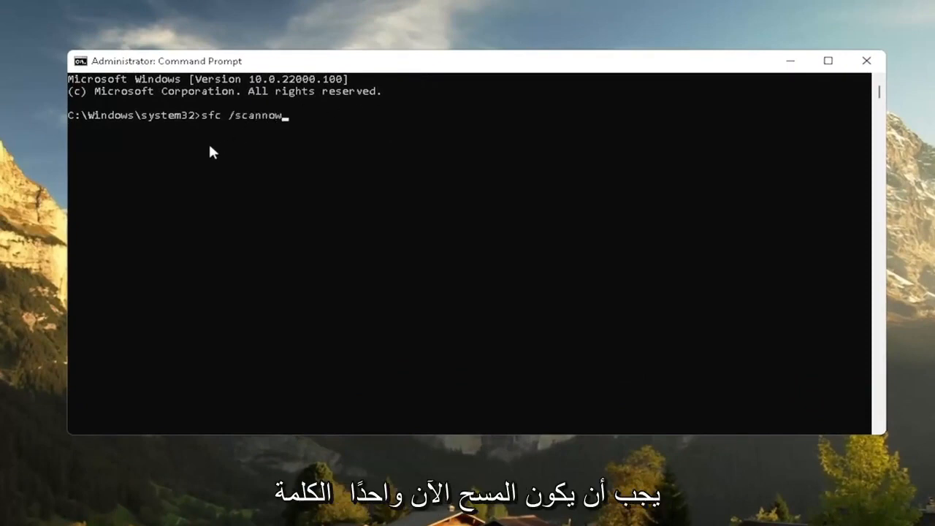
pyautogui.press('Return')
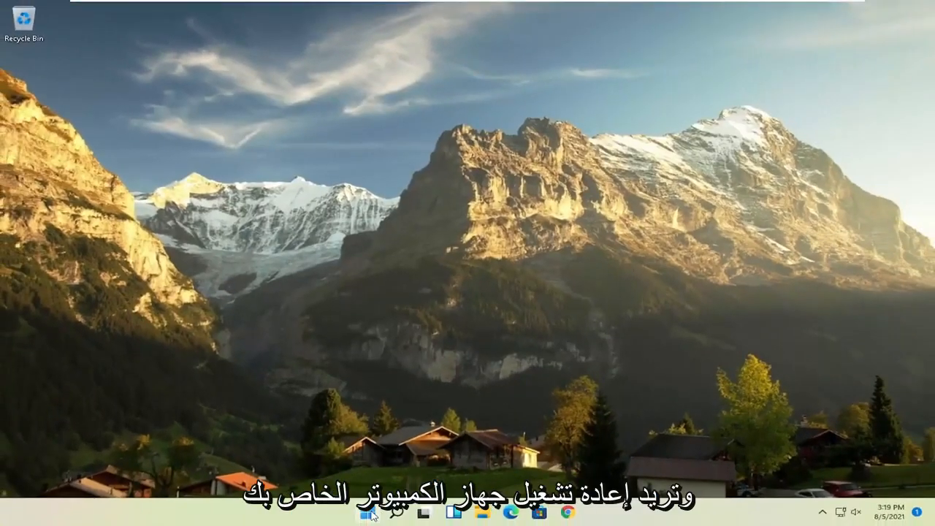
# Step: Restart the computer
pyautogui.rightClick(367, 521)
pyautogui.moveTo(409, 473)
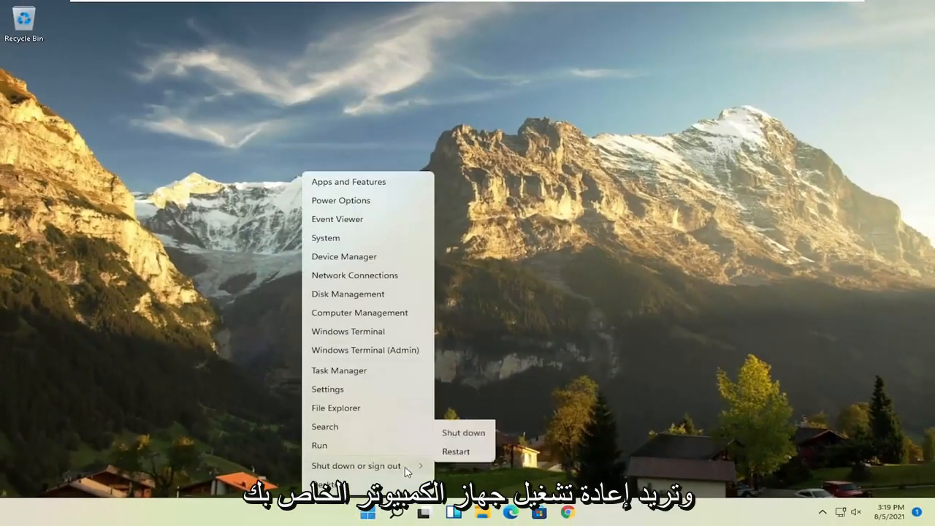
pyautogui.click(484, 485)
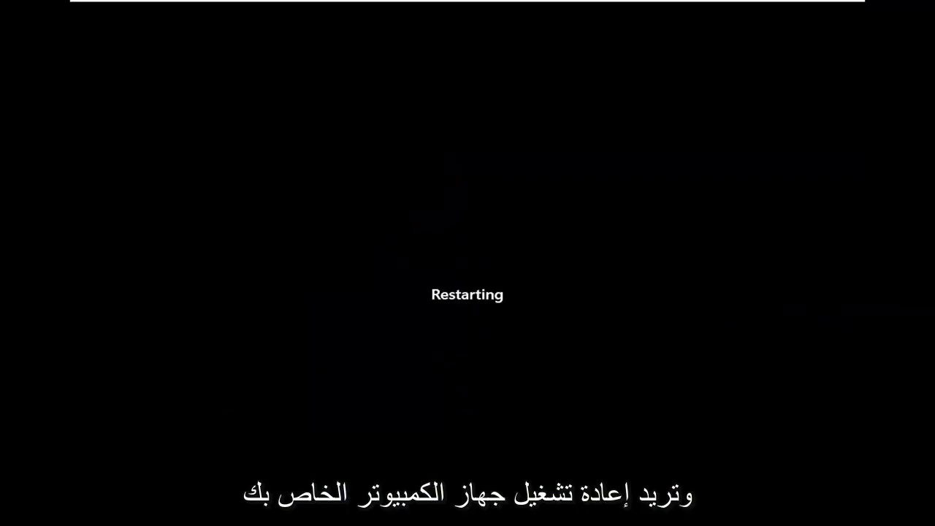